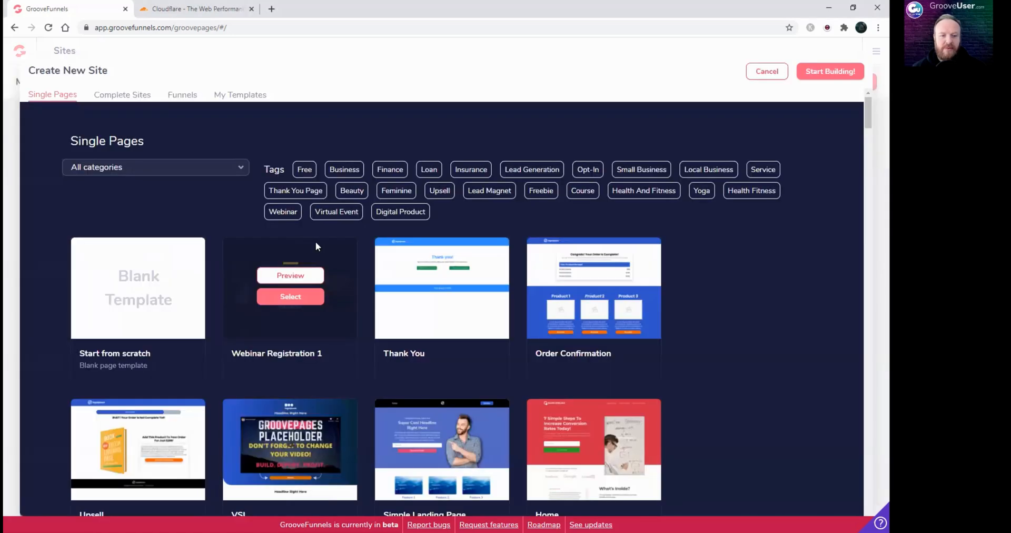
Start a site named 'Test' from the Webinar Registration 1 template and begin building.
click(315, 299)
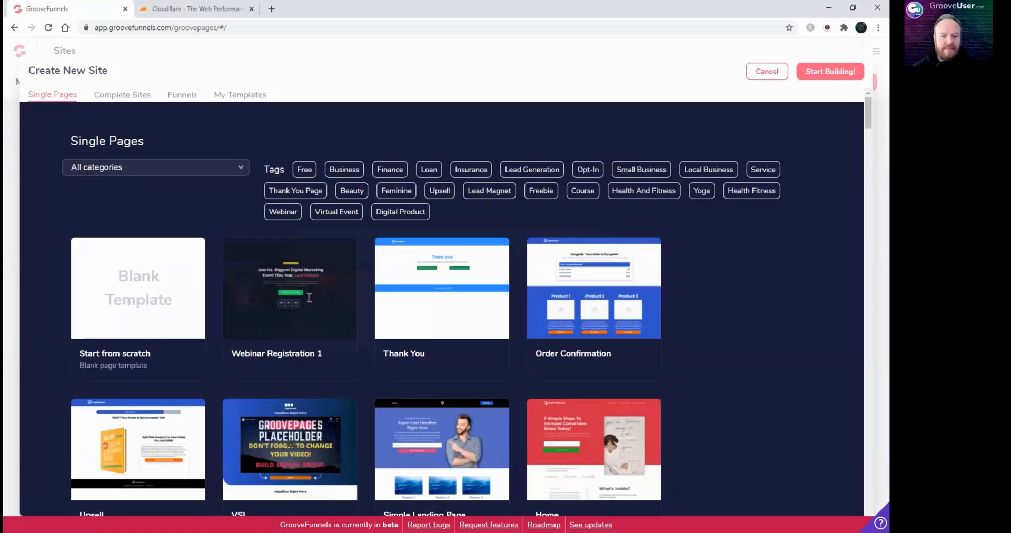
click(382, 296)
text(Test)
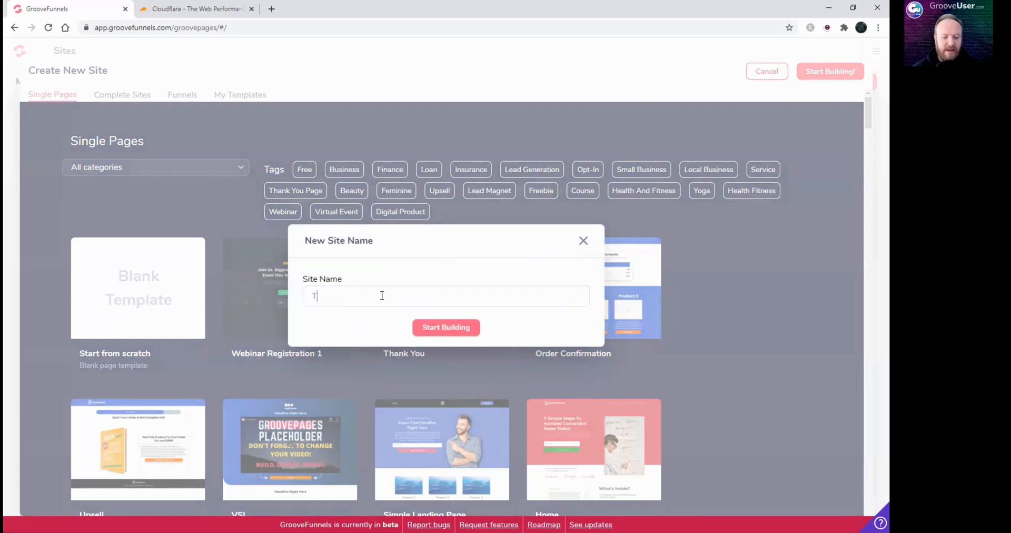
click(467, 327)
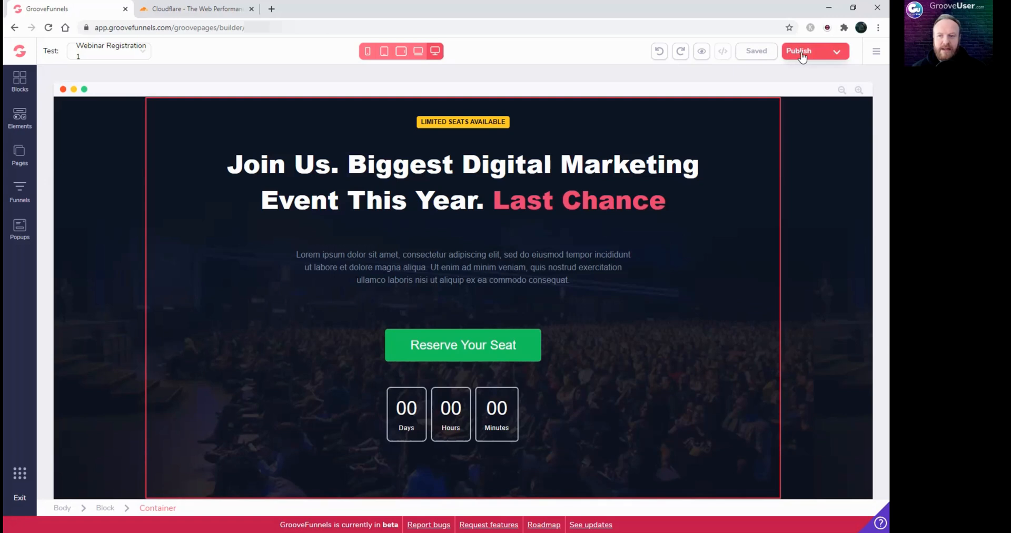
From the page's publish settings, copy the pointing target host10.groovepages.com.
click(836, 55)
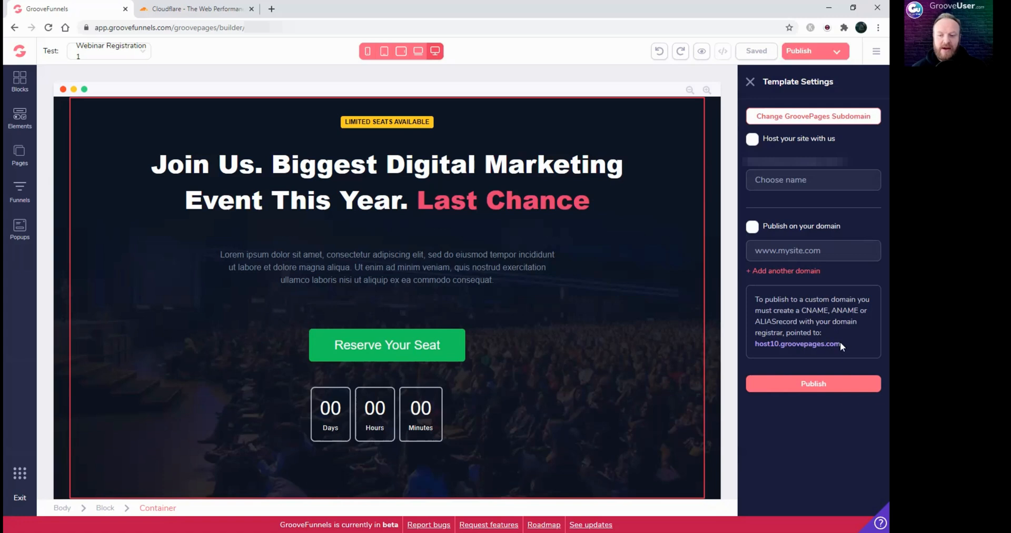
drag(840, 345, 758, 338)
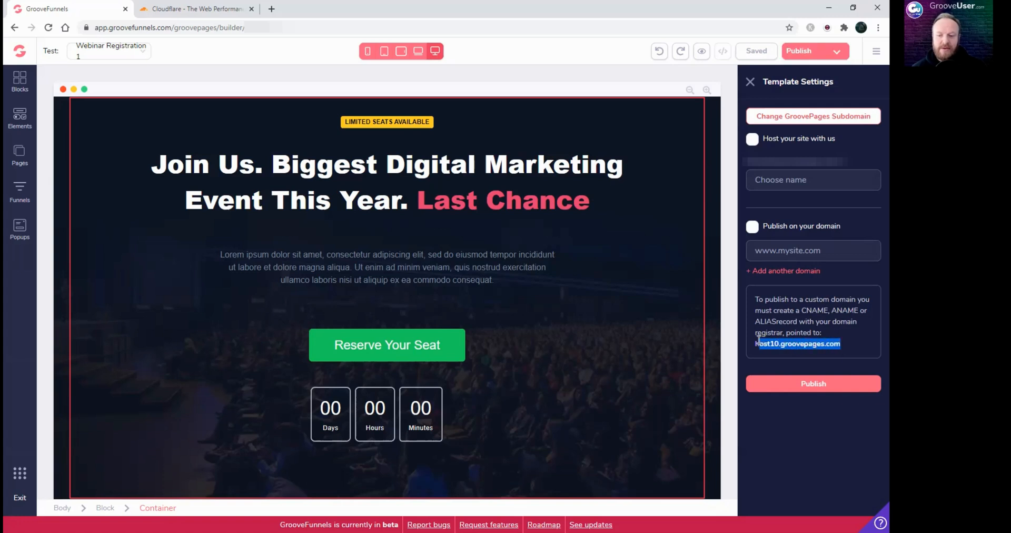
right_click(807, 346)
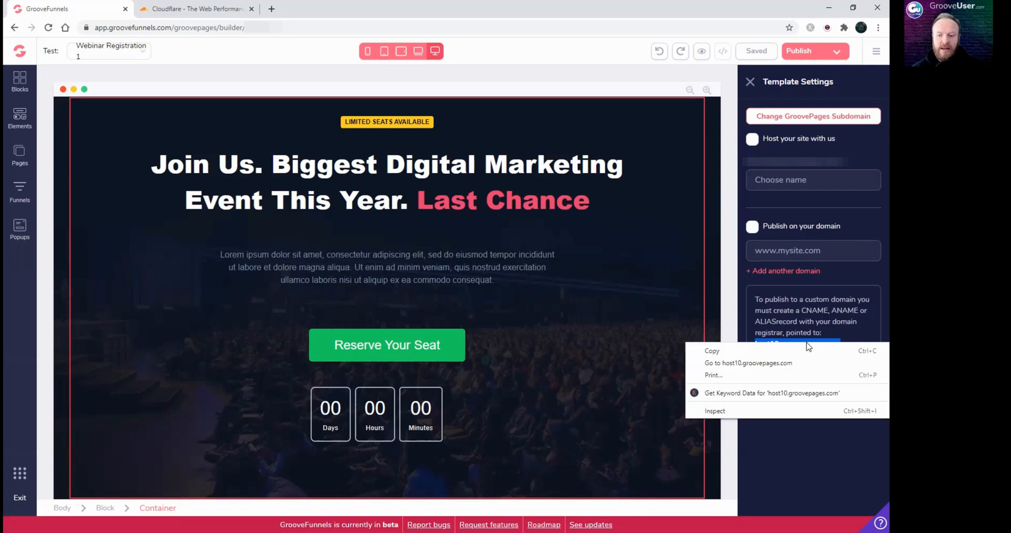
click(772, 350)
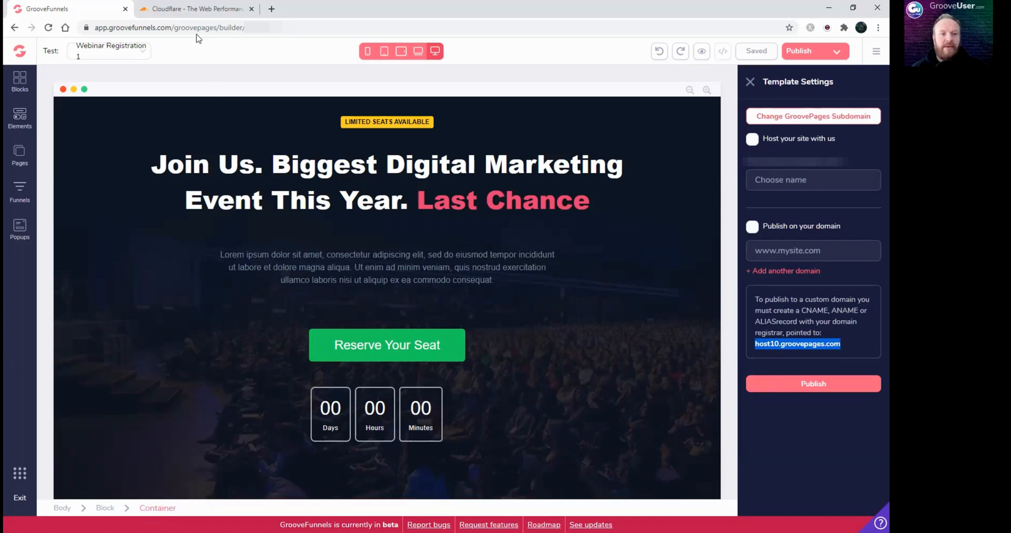
Log in to Cloudflare and enter the testingthebest.com site.
click(200, 14)
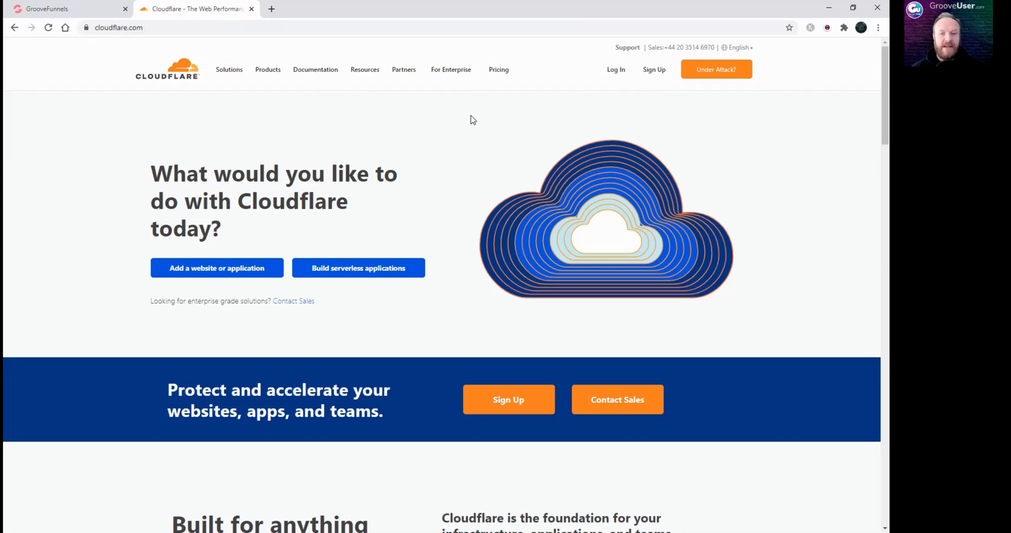
click(617, 71)
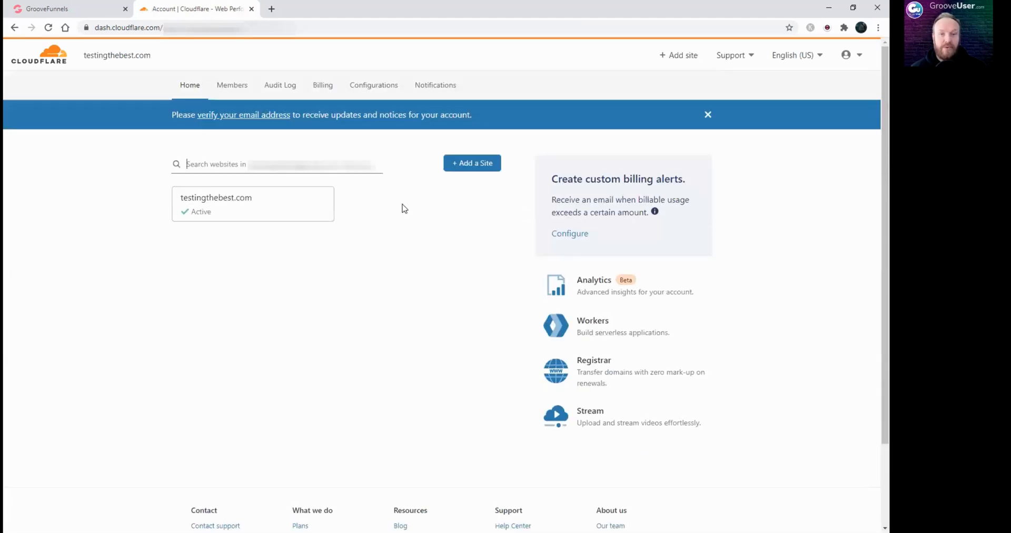
click(247, 210)
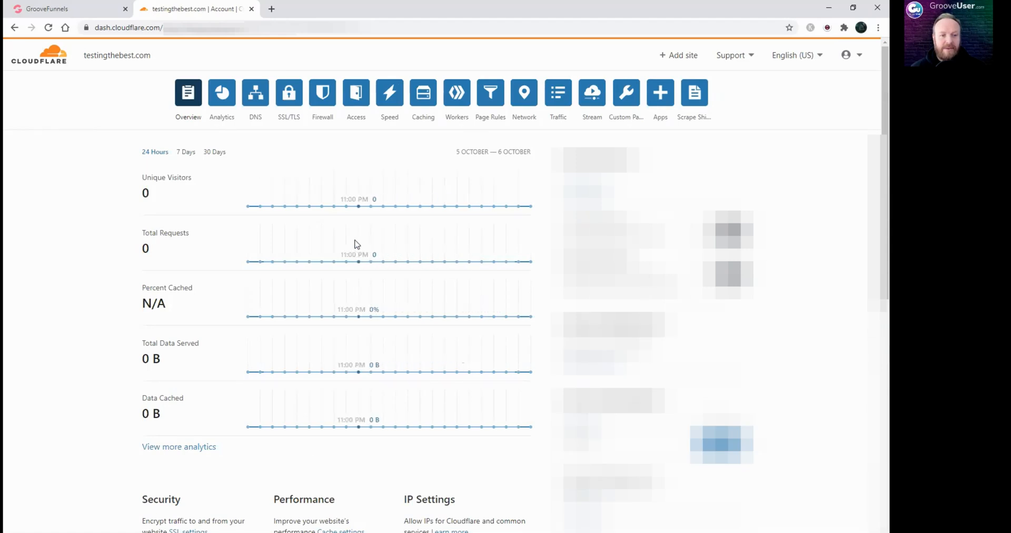
In the DNS records for testingthebest.com, delete the existing www CNAME record.
click(254, 97)
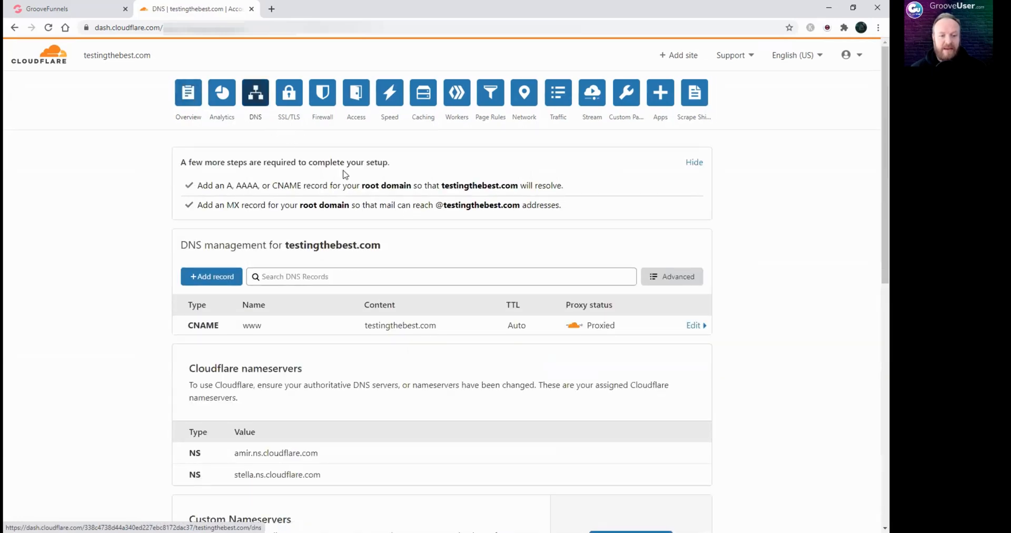
scroll(474, 379, down, 2)
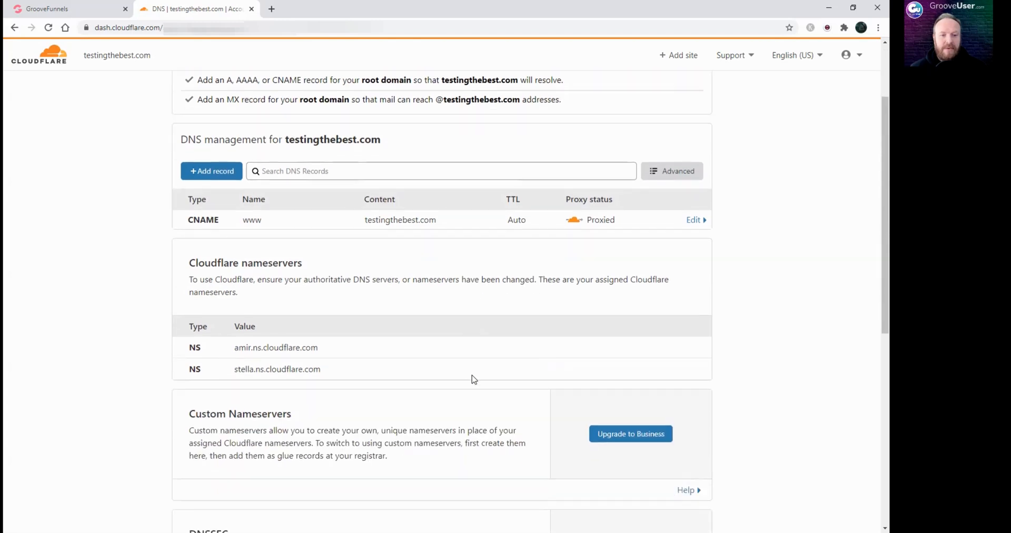
scroll(472, 380, up, 1)
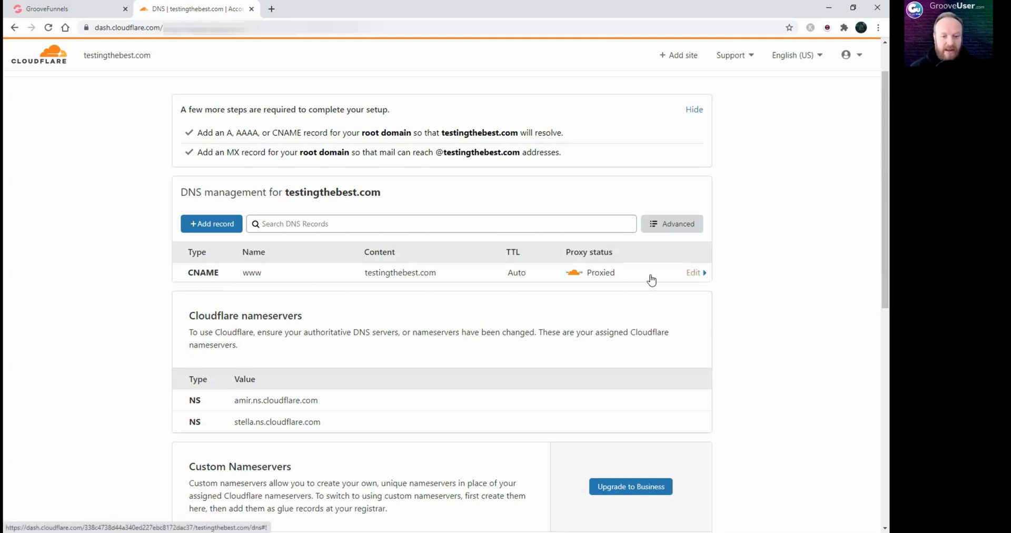
click(694, 273)
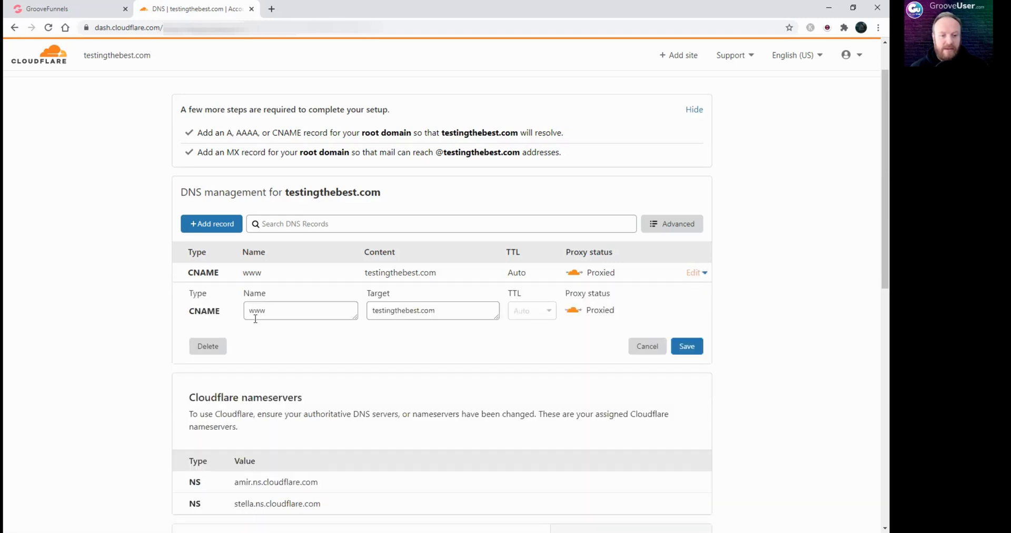
click(208, 353)
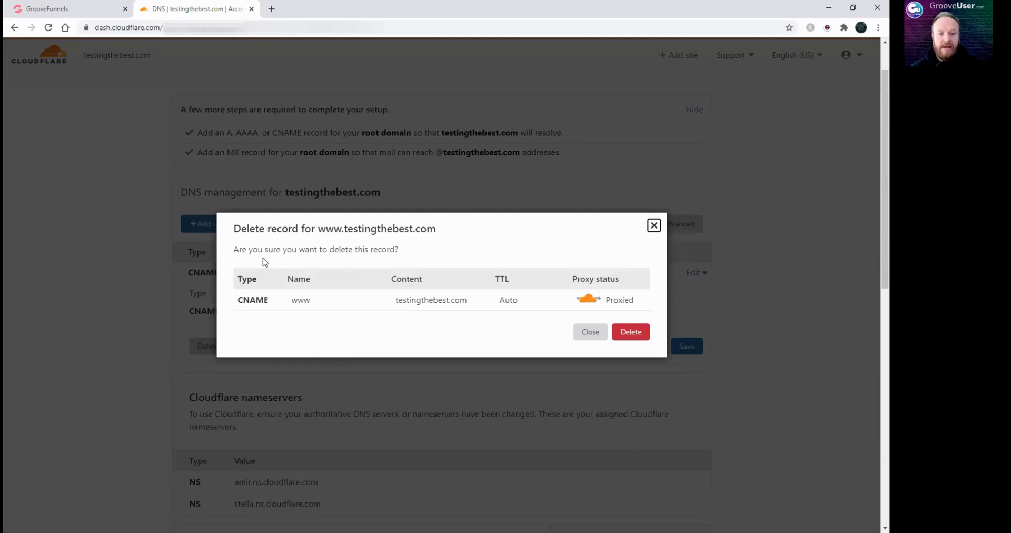
click(639, 337)
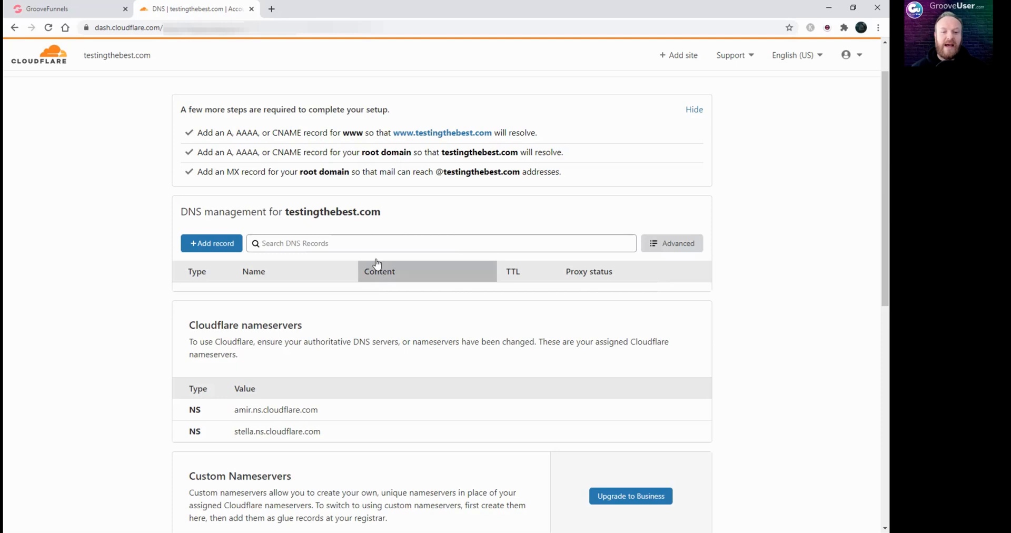
Save a CNAME record named '@' targeting host10.groovepages.com.
click(213, 243)
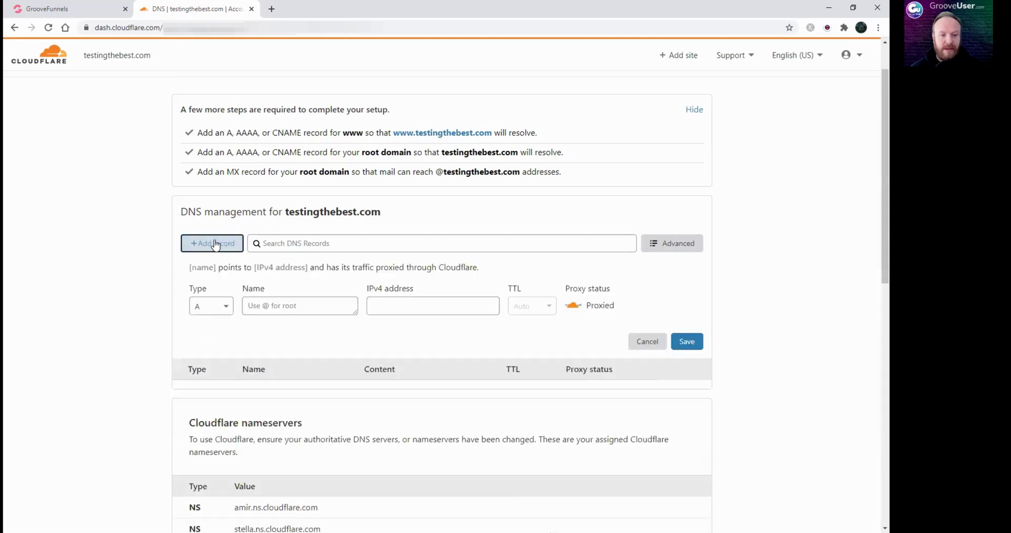
click(227, 309)
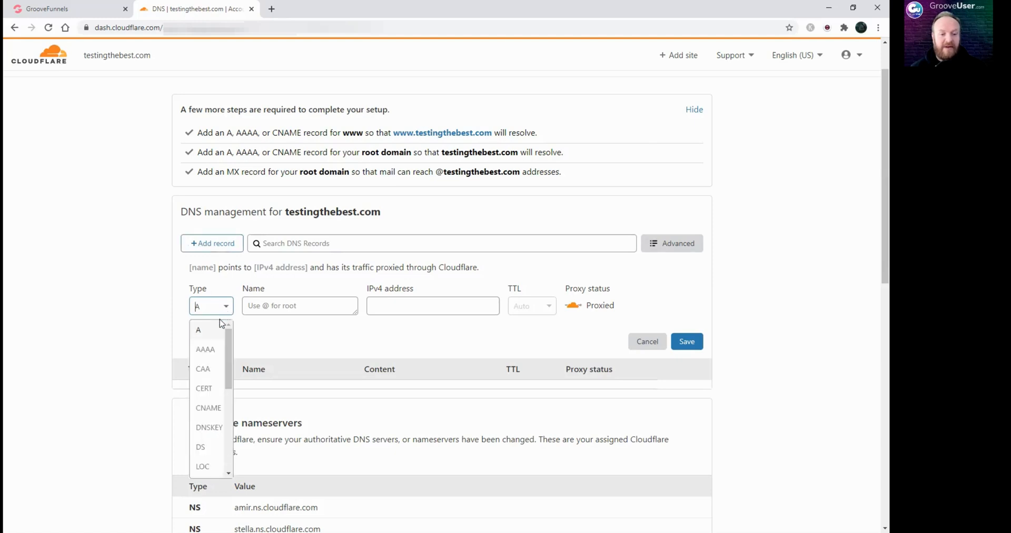
click(207, 408)
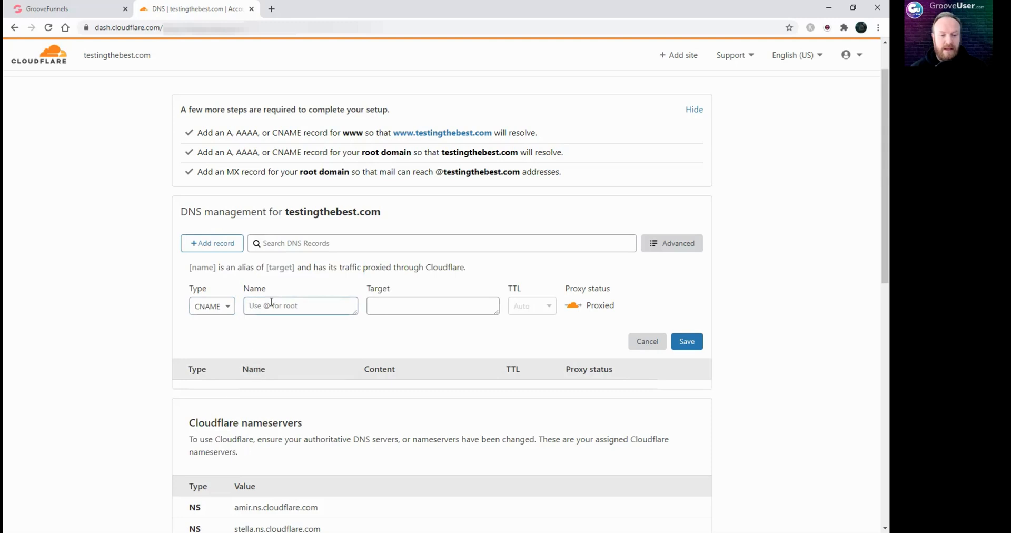
text(@)
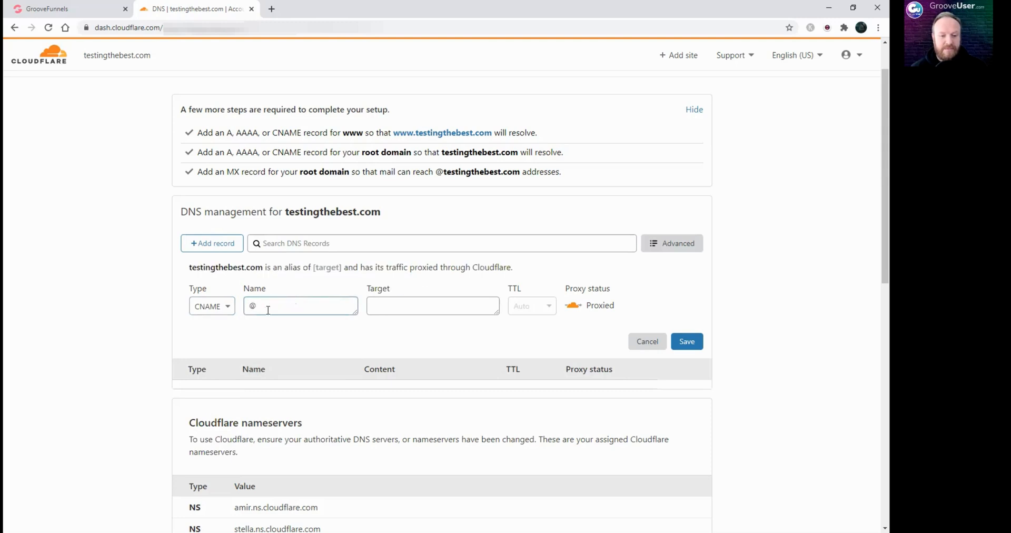
click(380, 305)
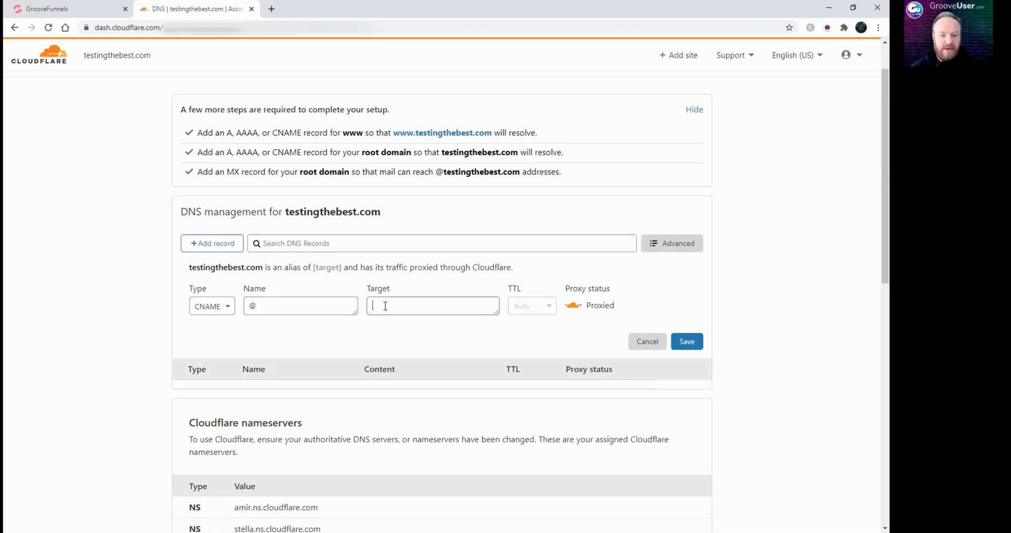
right_click(385, 305)
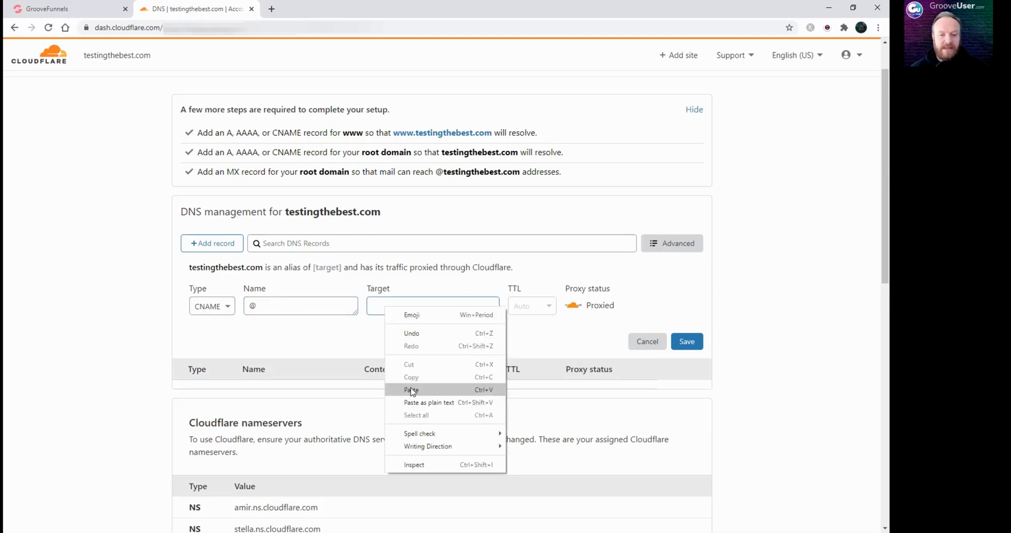
click(411, 391)
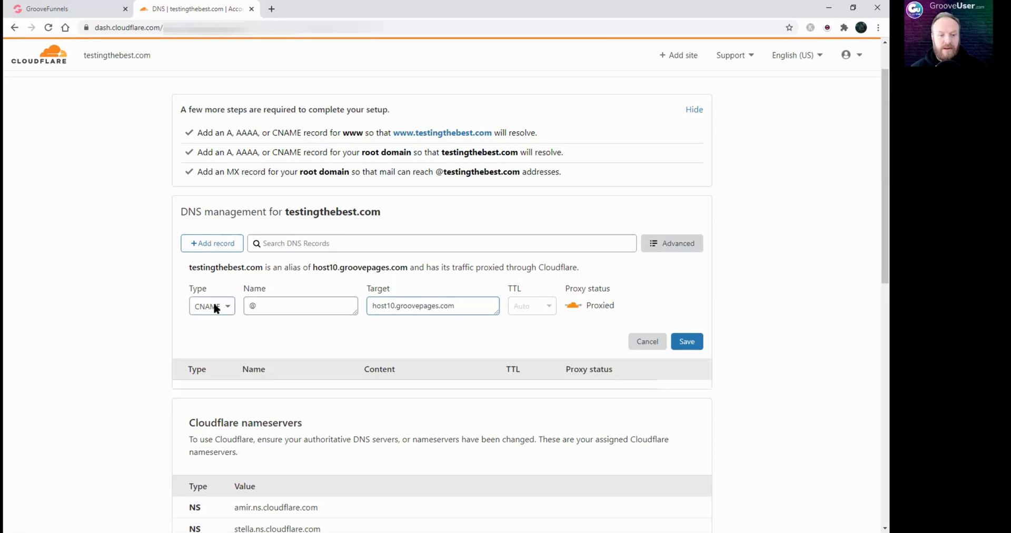
click(683, 342)
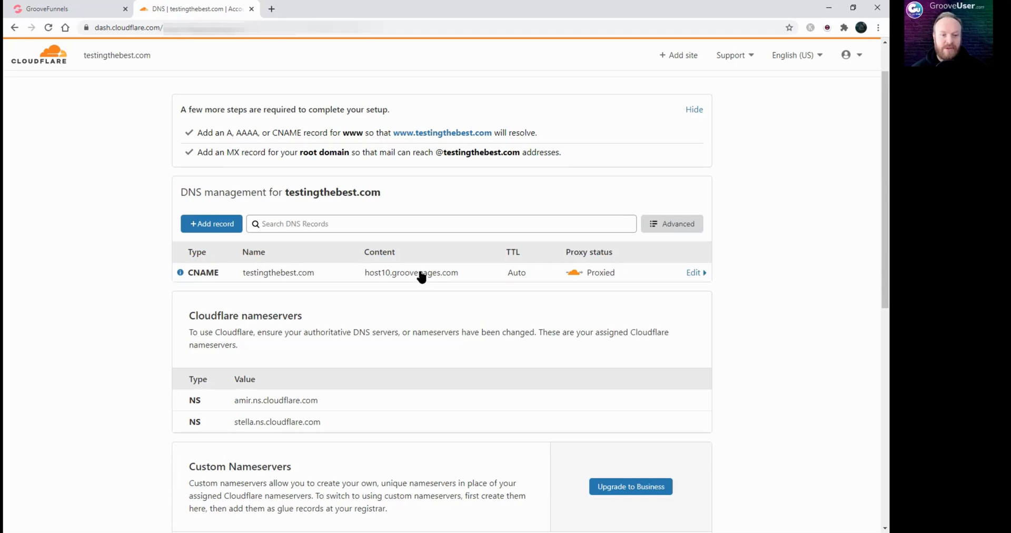
Save a second CNAME record named 'www' targeting host10.groovepages.com.
click(212, 227)
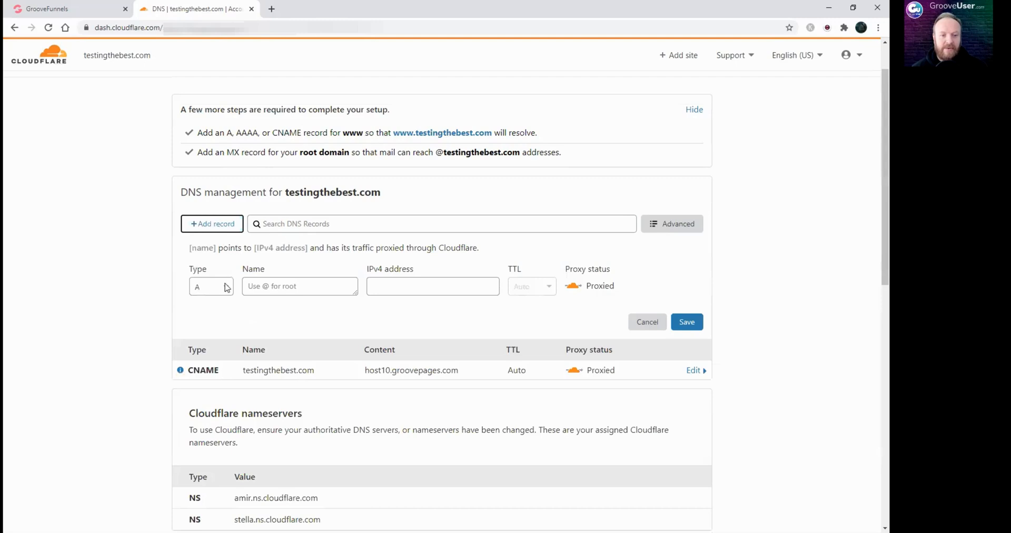
click(222, 290)
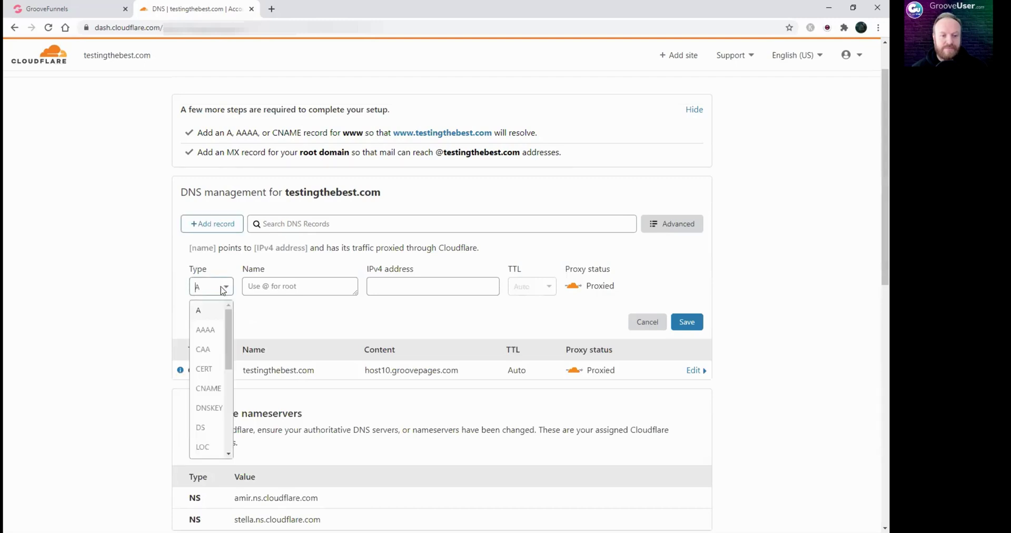
click(207, 388)
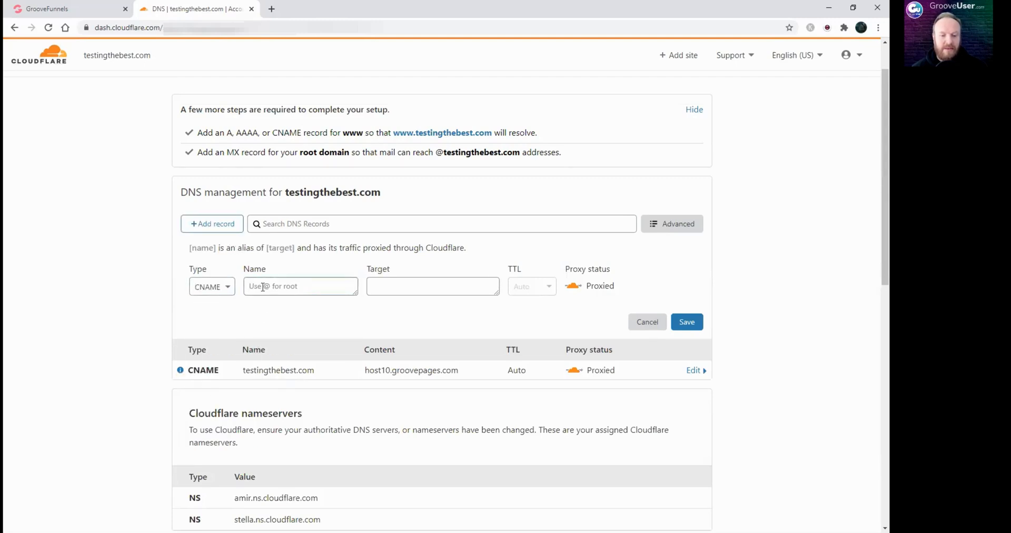
text(ww)
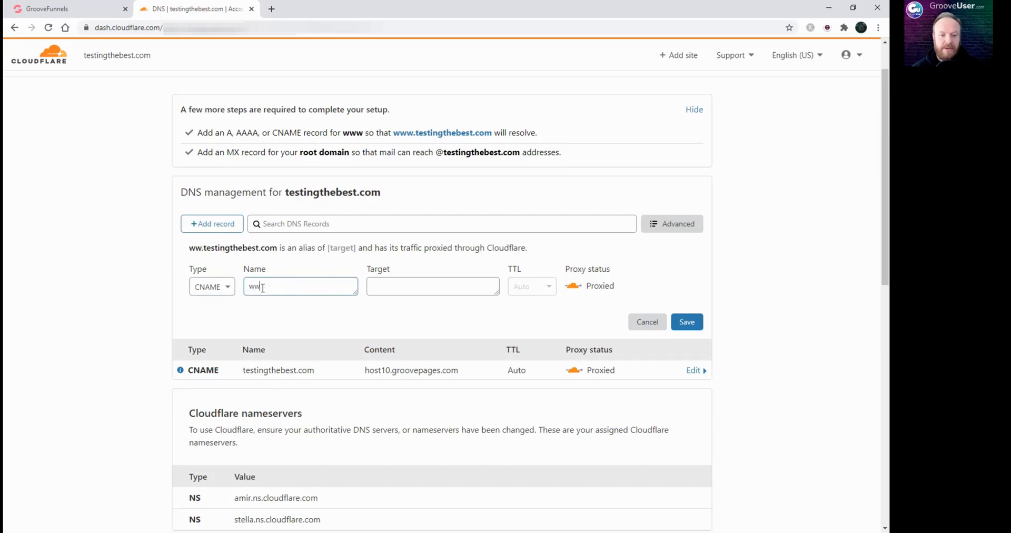
text(w)
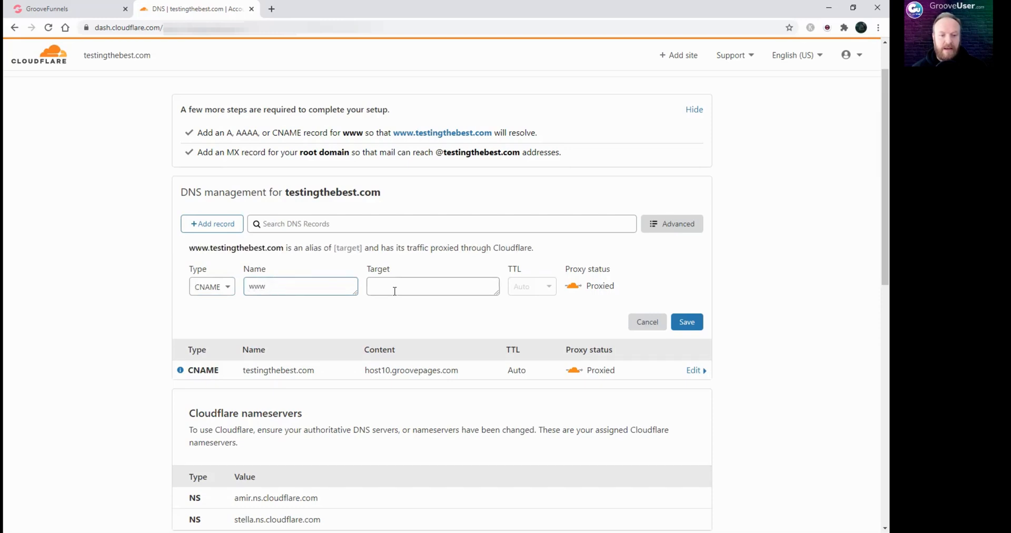
click(394, 292)
right_click(400, 288)
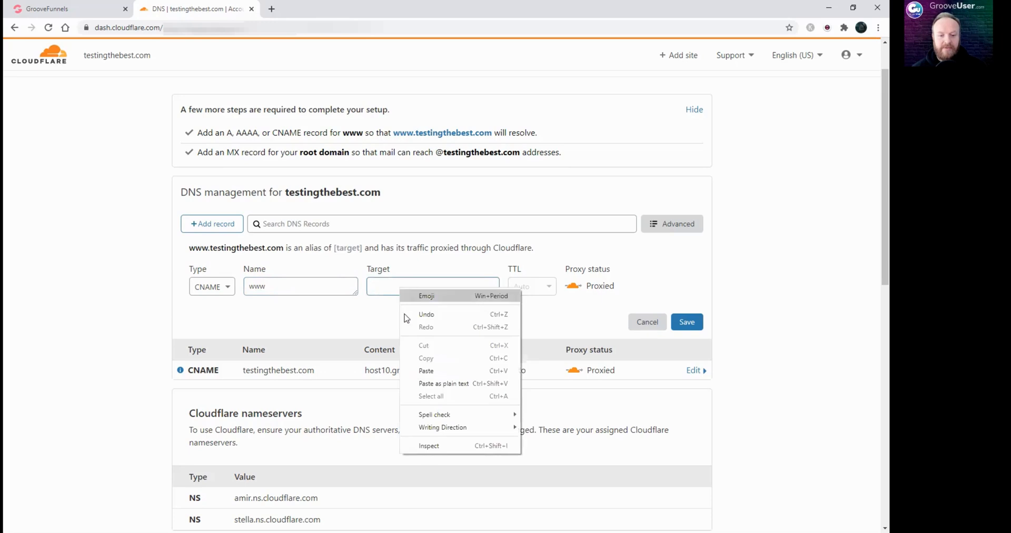
click(426, 372)
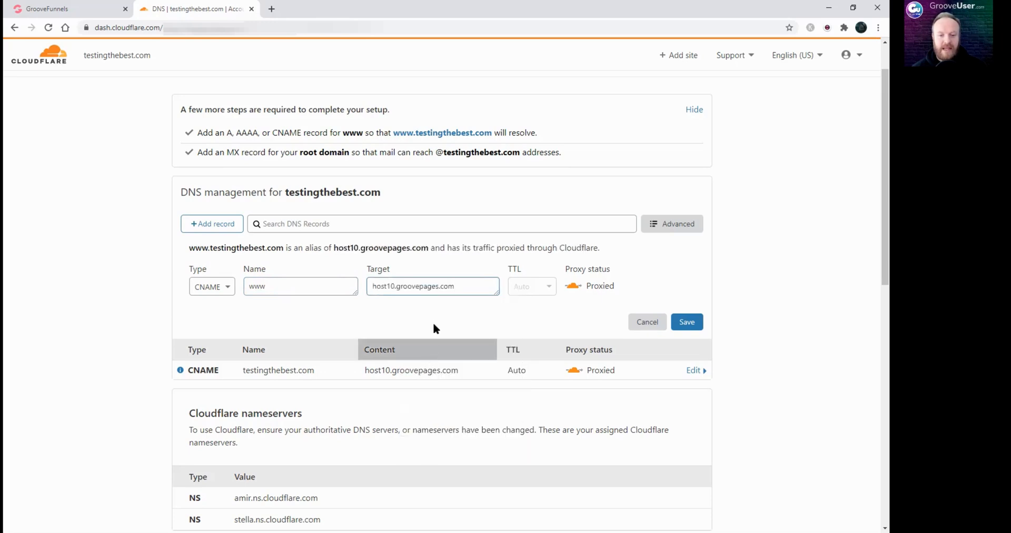
click(684, 326)
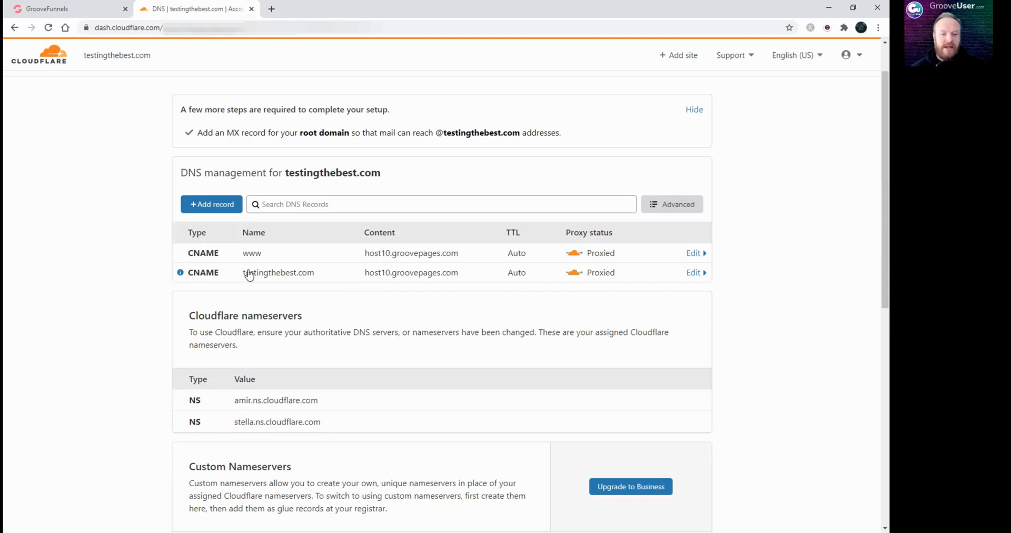
scroll(334, 287, up, 1)
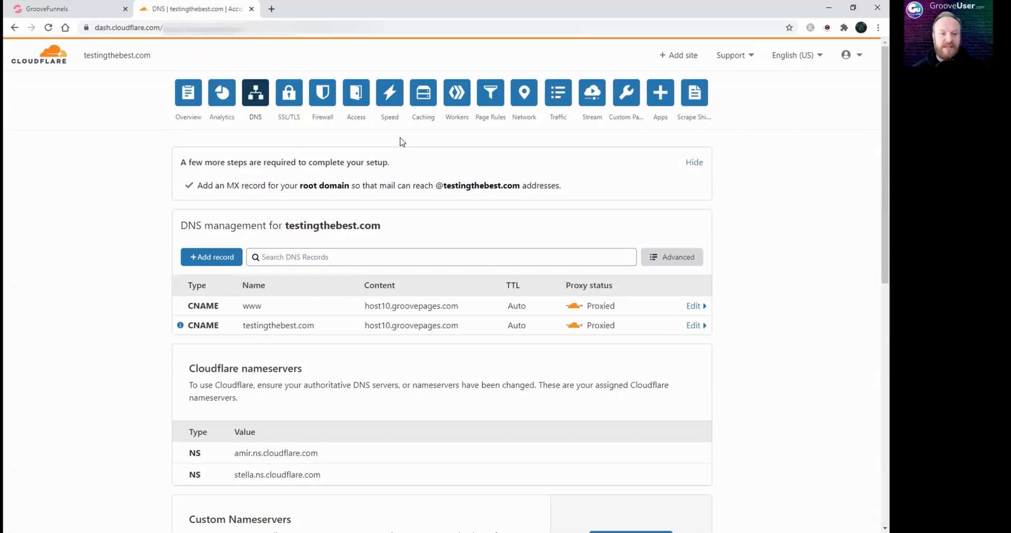
View the SSL/TLS overview showing Full encryption mode.
click(289, 98)
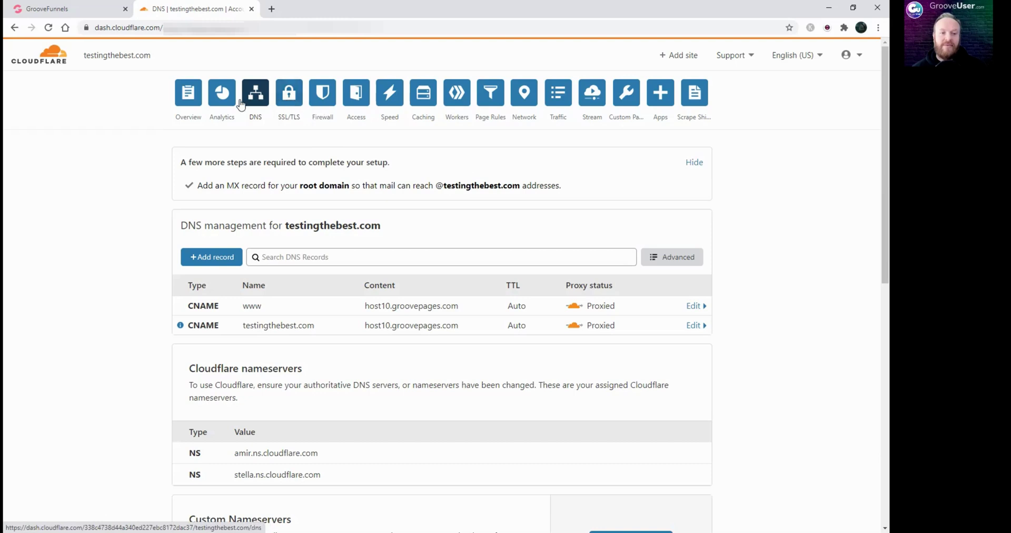
click(290, 97)
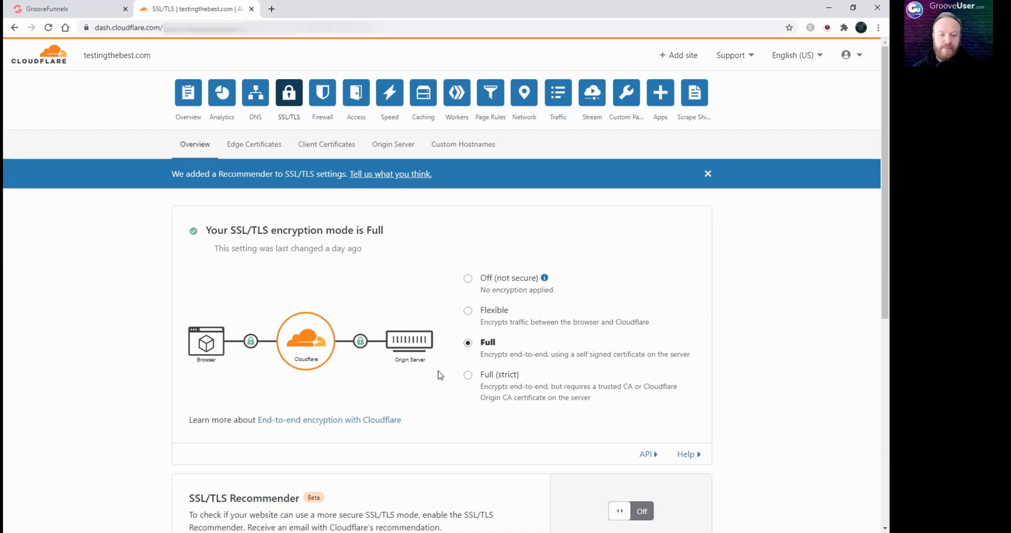
scroll(438, 377, down, 3)
scroll(438, 377, down, 2)
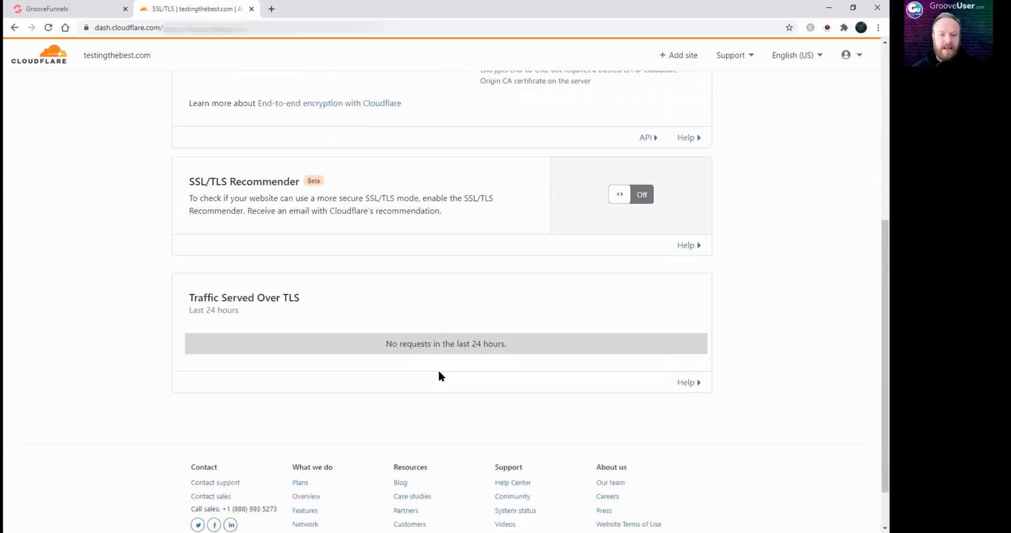
scroll(422, 368, up, 4)
scroll(423, 368, up, 2)
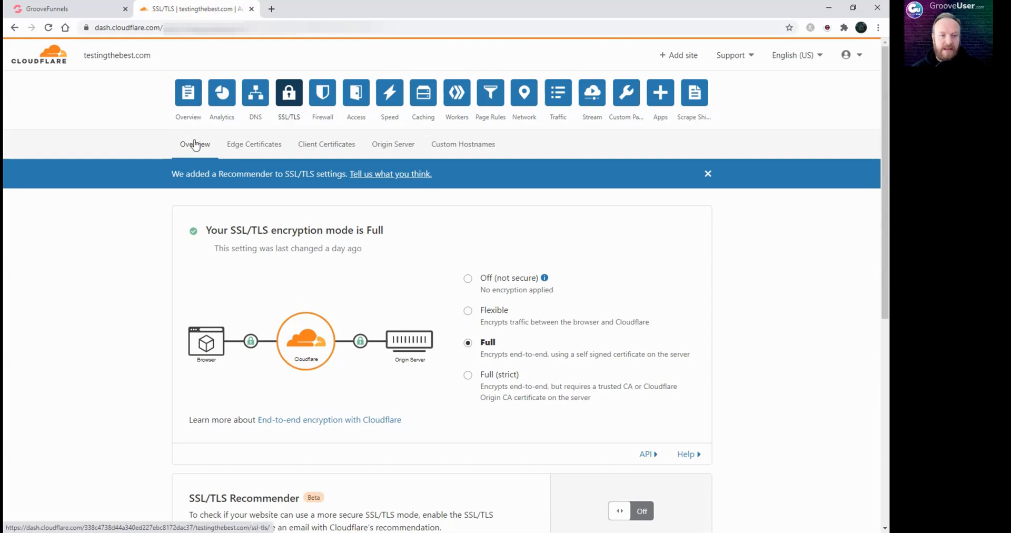
Review the Edge Certificates for testingthebest.com, then return to the GroovePages editor.
click(255, 148)
scroll(432, 283, down, 2)
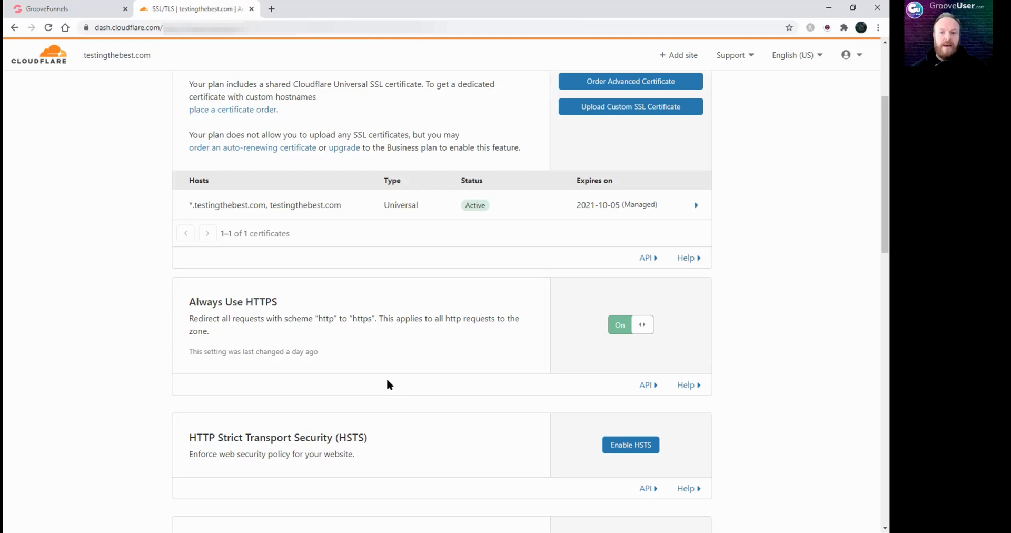
scroll(387, 378, up, 2)
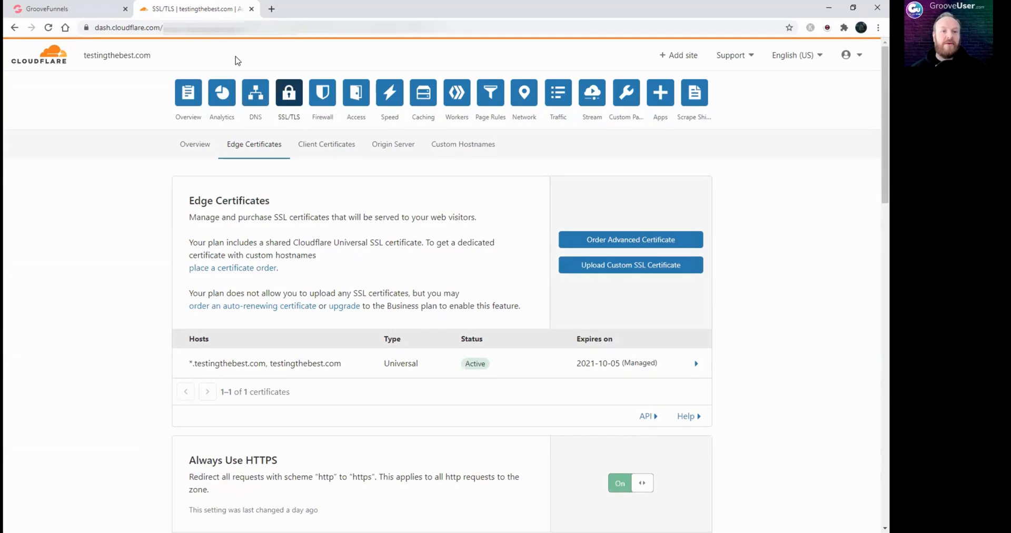
click(69, 14)
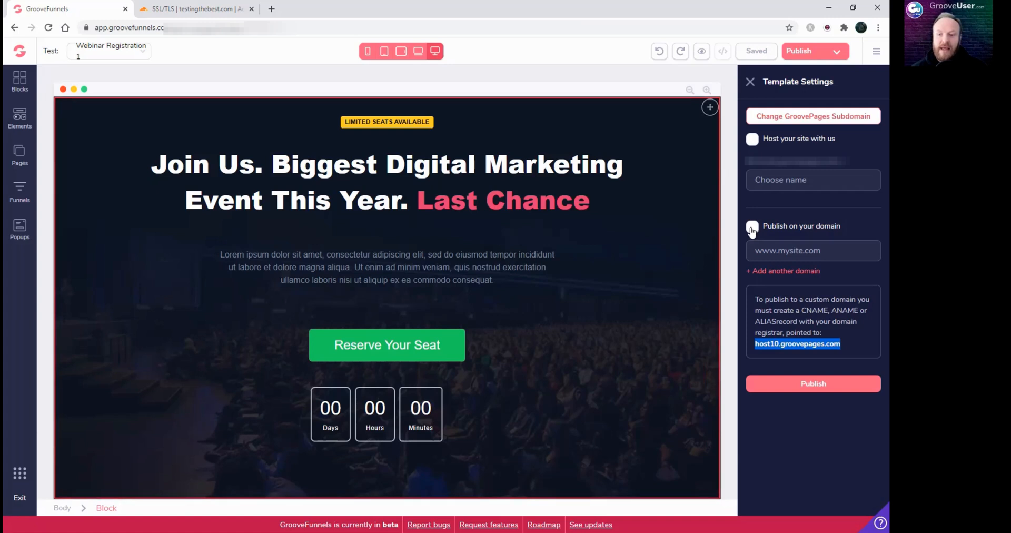
click(752, 229)
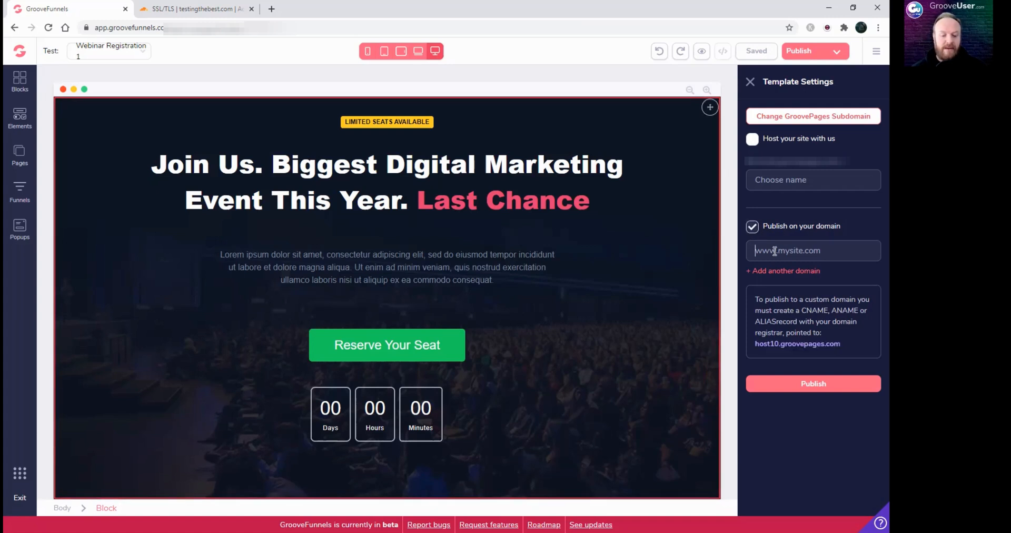
text(www)
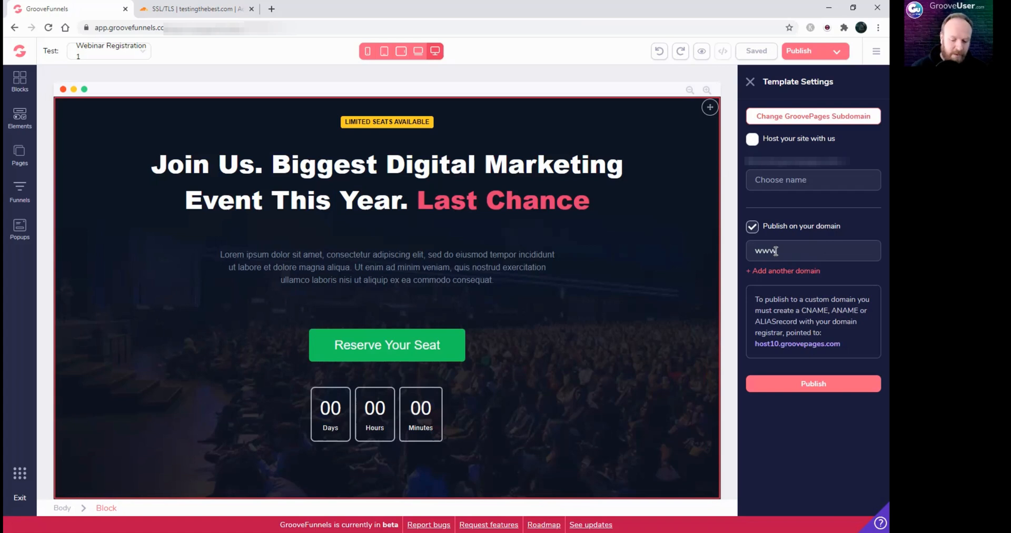
text(.testingthe)
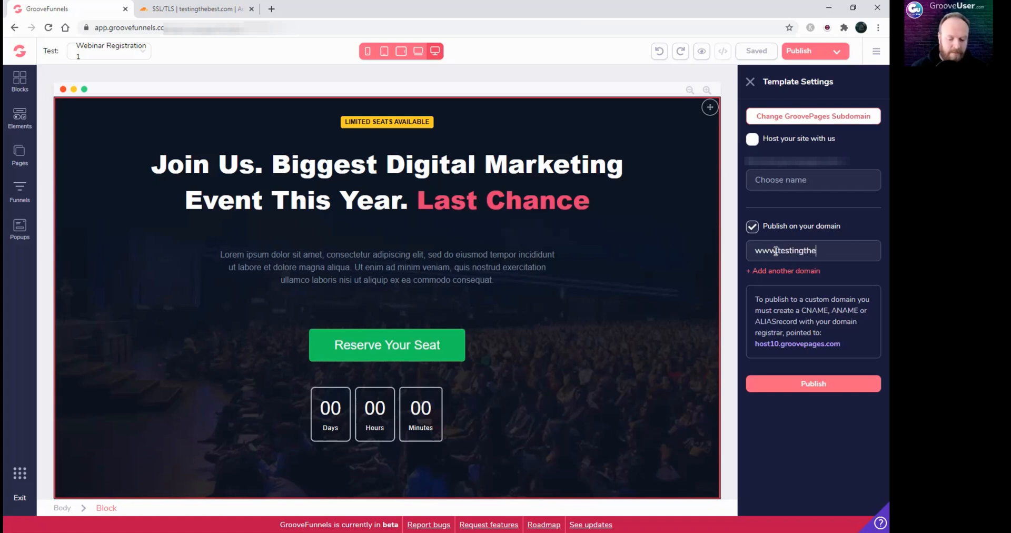
text(best.com)
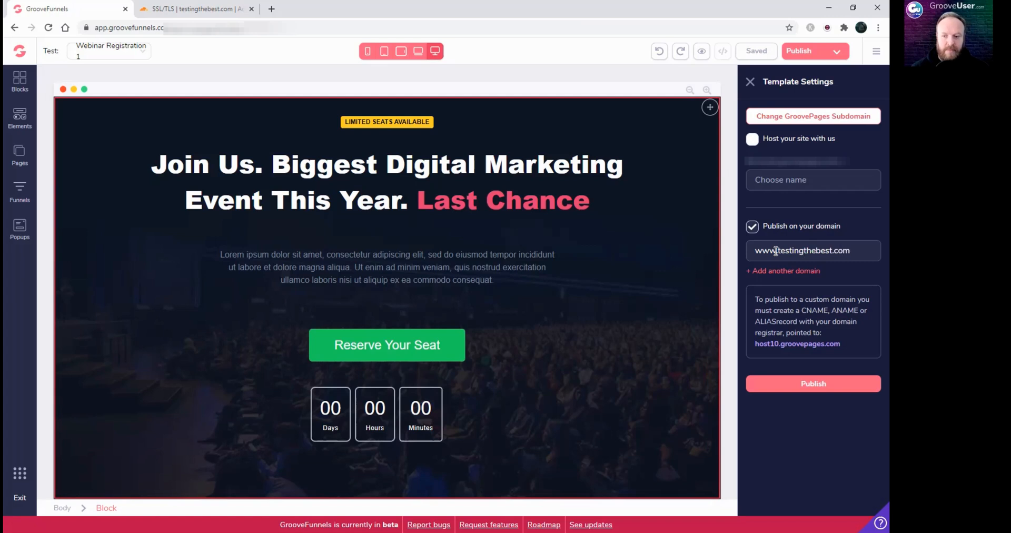
click(814, 384)
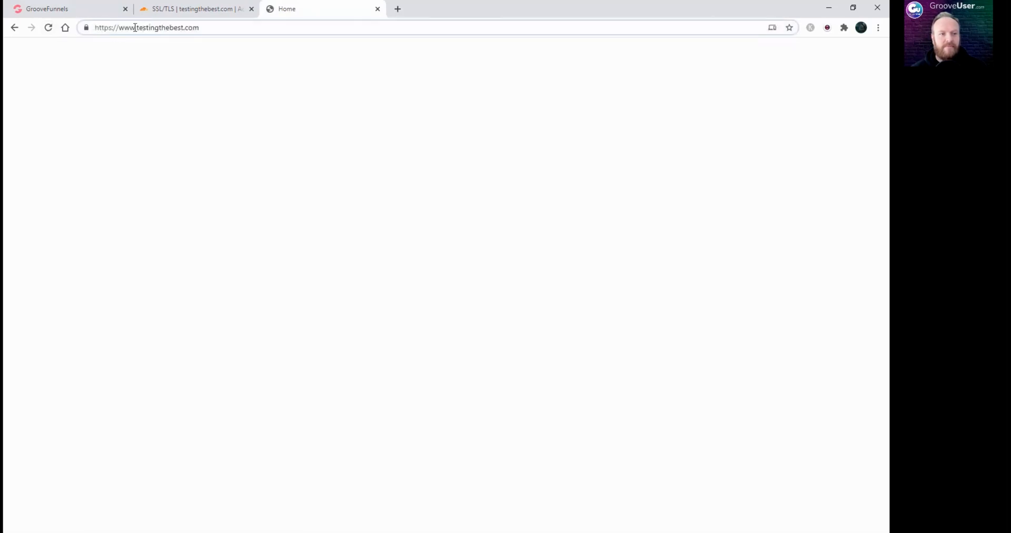
click(143, 28)
key(Escape)
click(47, 27)
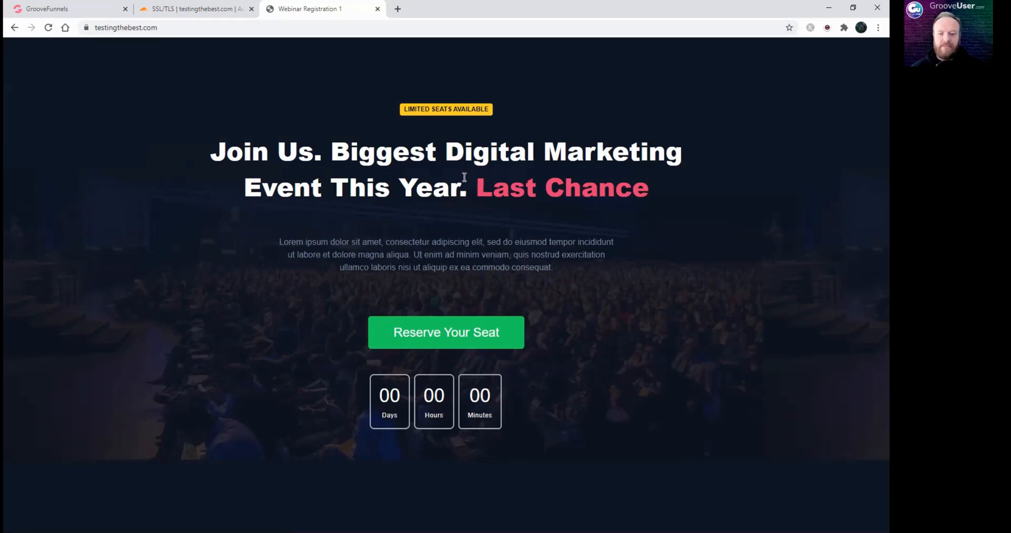
click(66, 9)
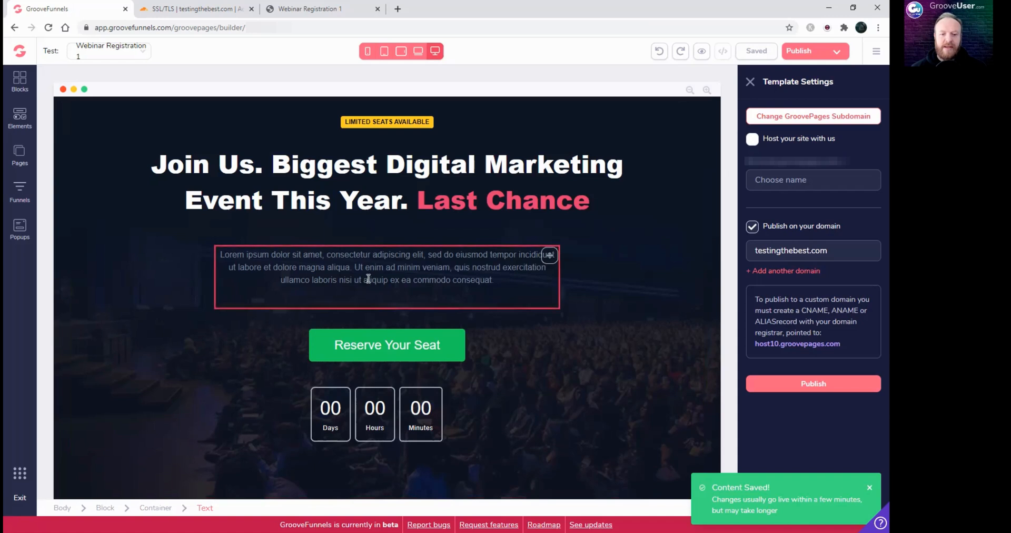
click(283, 17)
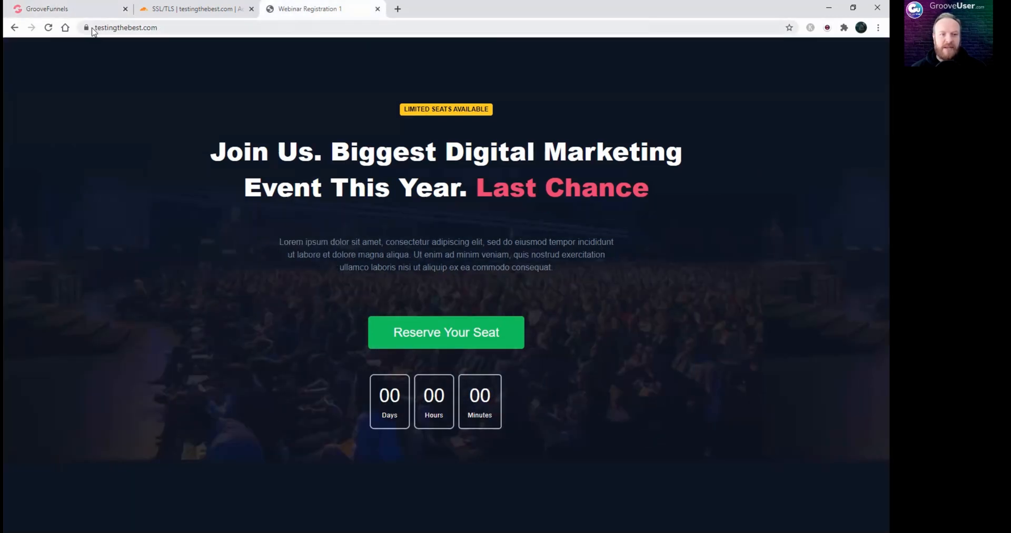
click(162, 27)
key(ctrl+a)
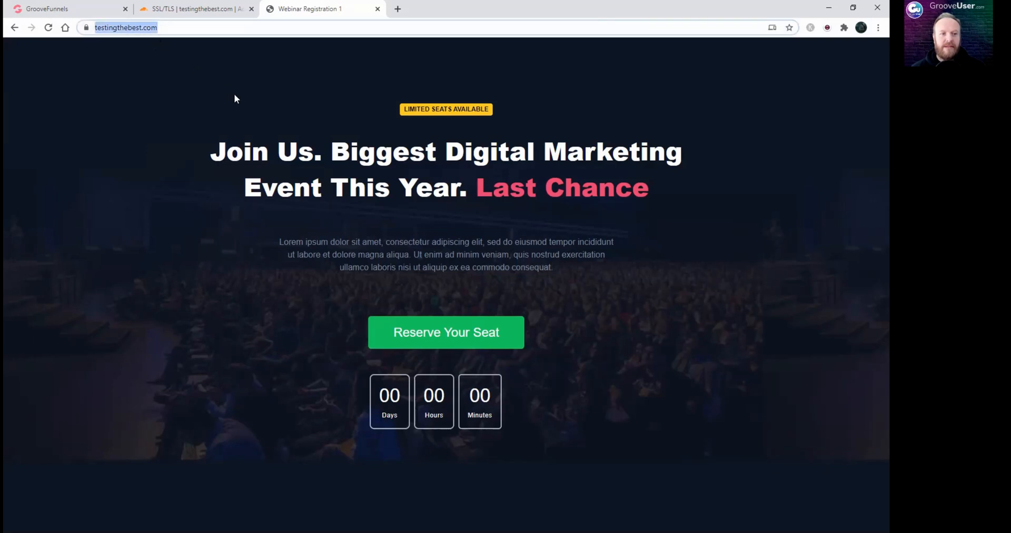
click(122, 32)
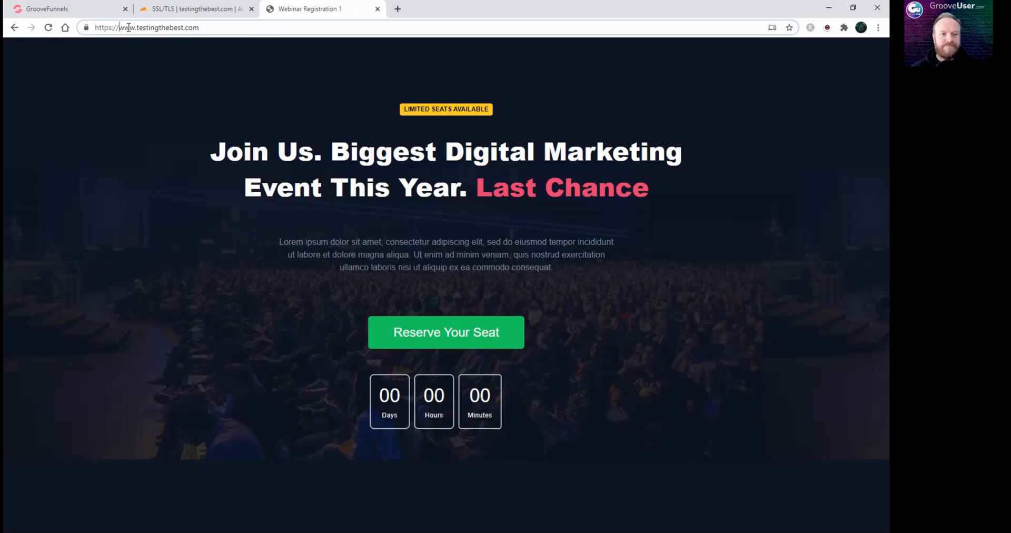
drag(135, 28, 93, 23)
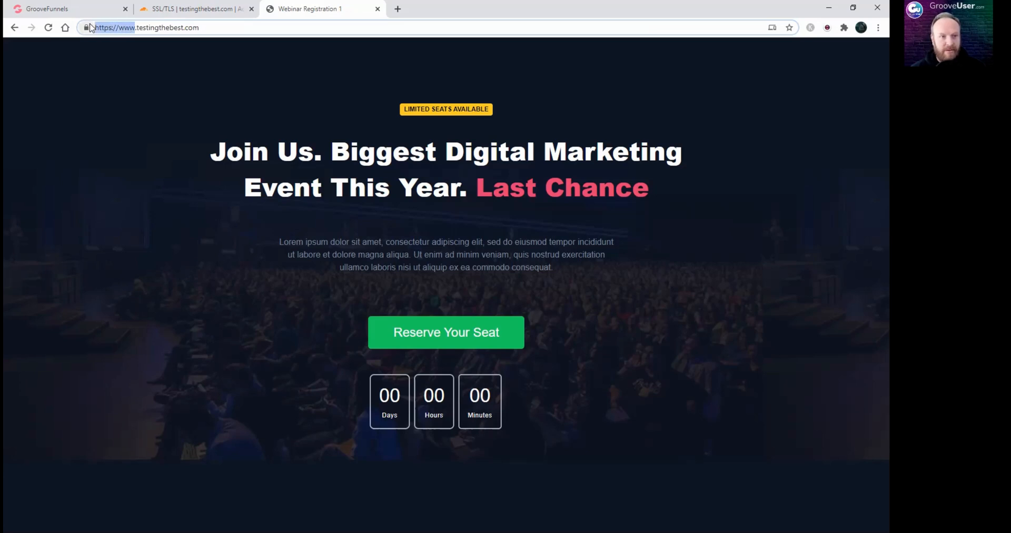
key(BackSpace)
key(Delete)
key(Return)
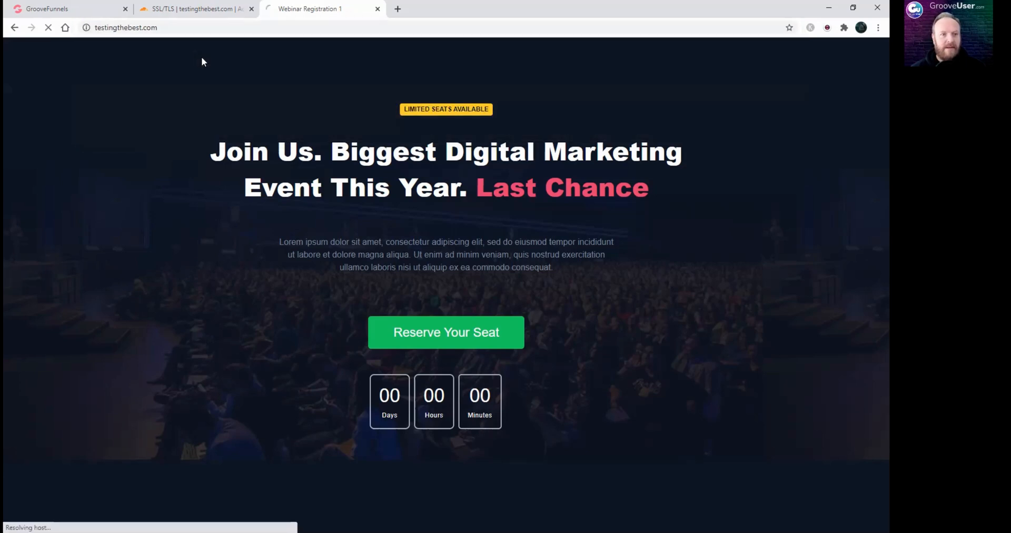